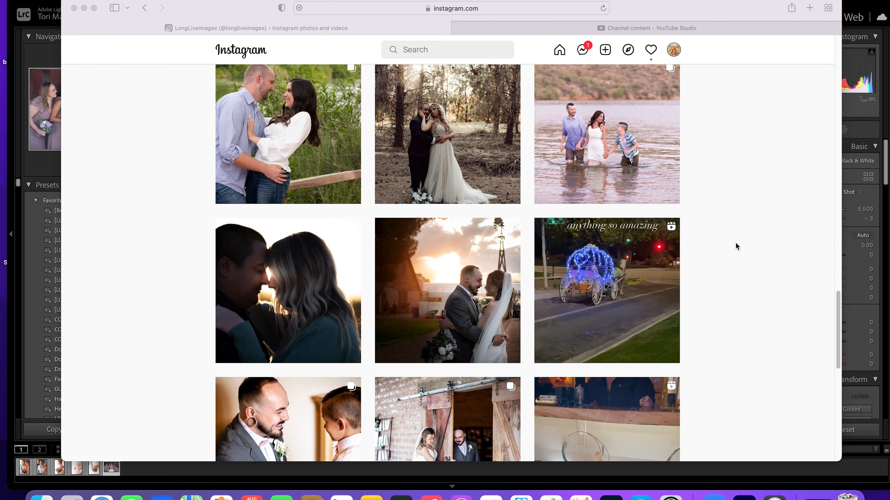
- Browse the LongLiveImages Instagram photo grid to review its wedding, couple and family photos
scroll(735, 243, "down", 4)
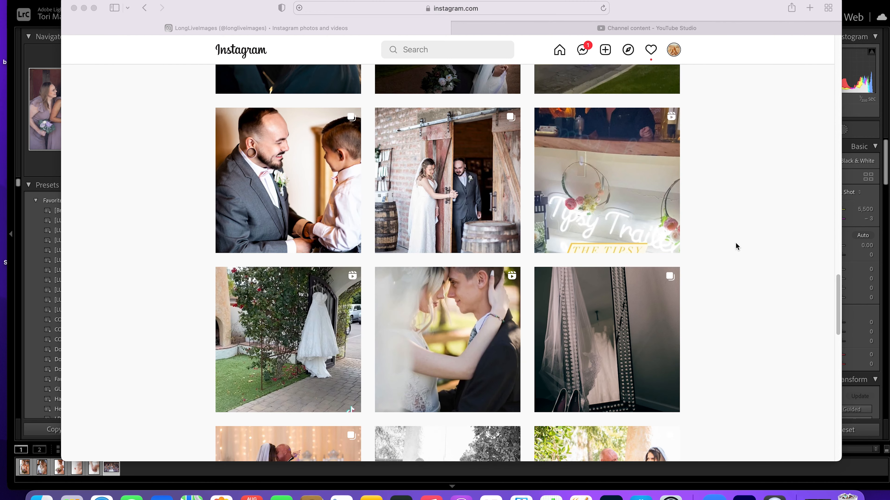
scroll(735, 242, "down", 5)
scroll(735, 242, "down", 4)
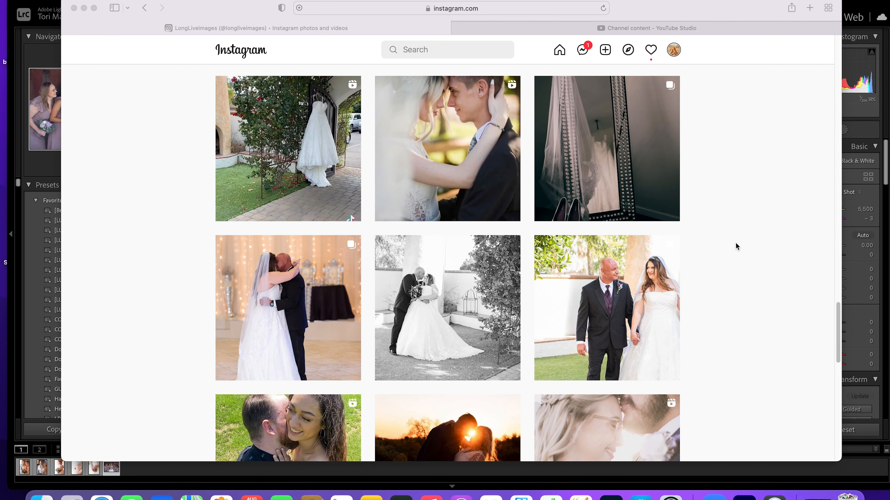
scroll(735, 242, "down", 15)
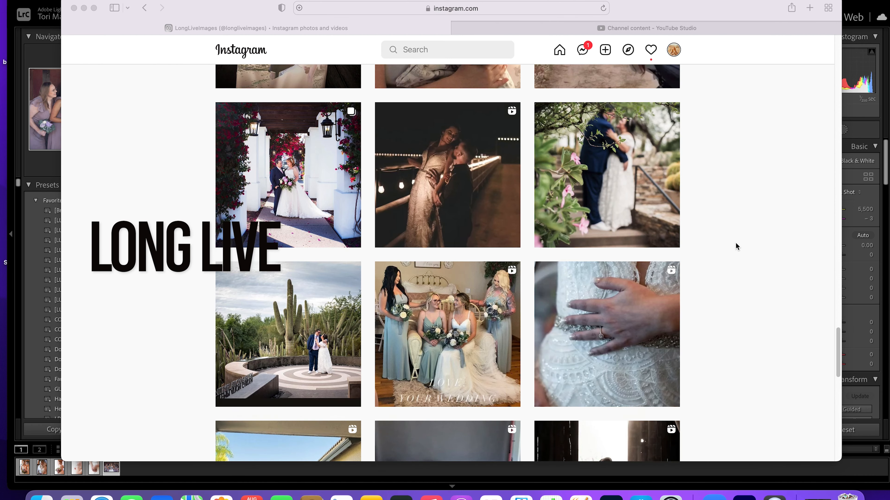
scroll(736, 242, "down", 2)
scroll(735, 243, "down", 4)
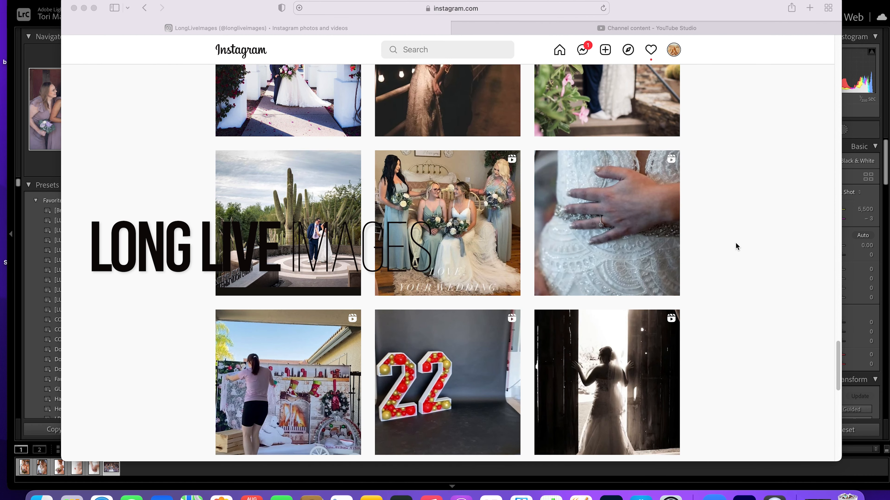
scroll(735, 242, "down", 1)
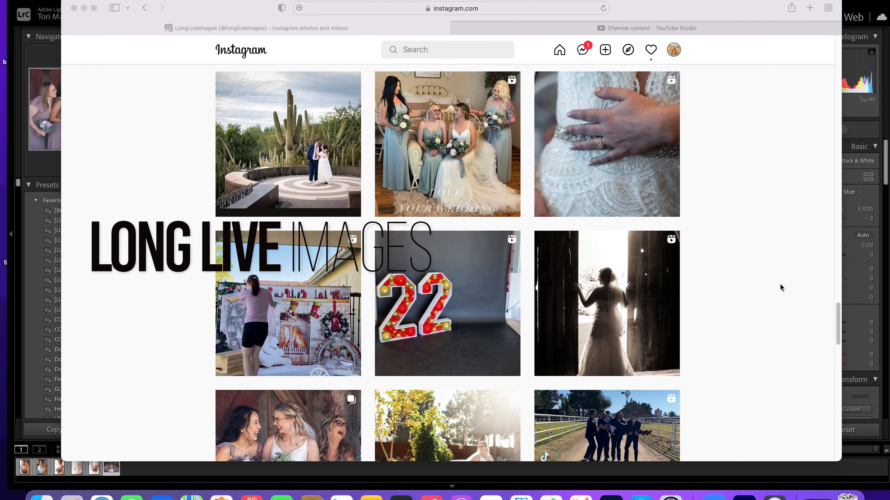
scroll(755, 283, "down", 6)
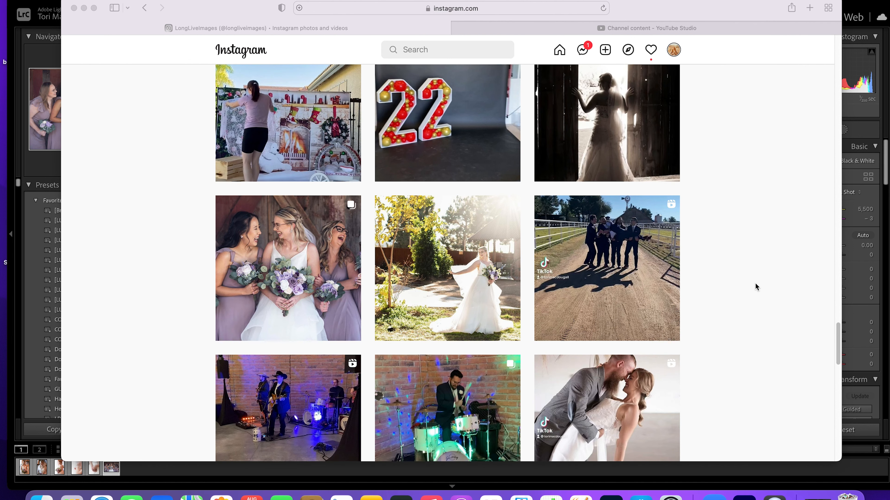
scroll(755, 283, "down", 6)
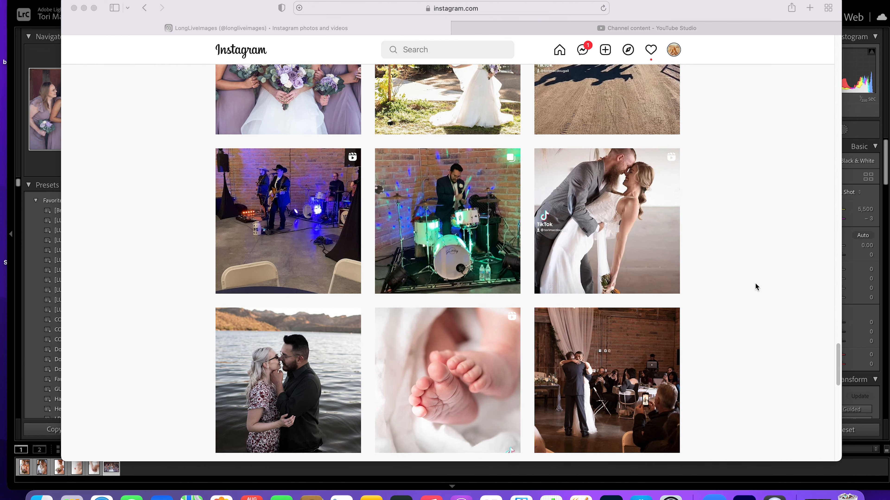
scroll(755, 283, "down", 4)
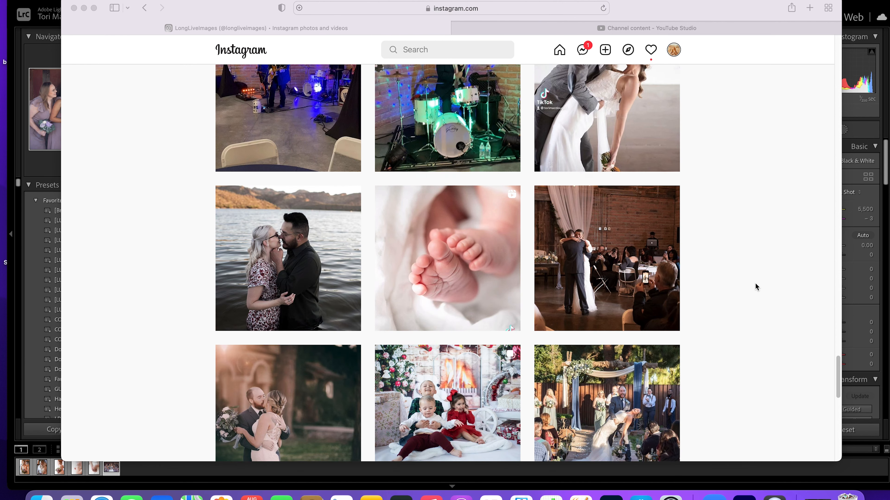
scroll(755, 283, "down", 4)
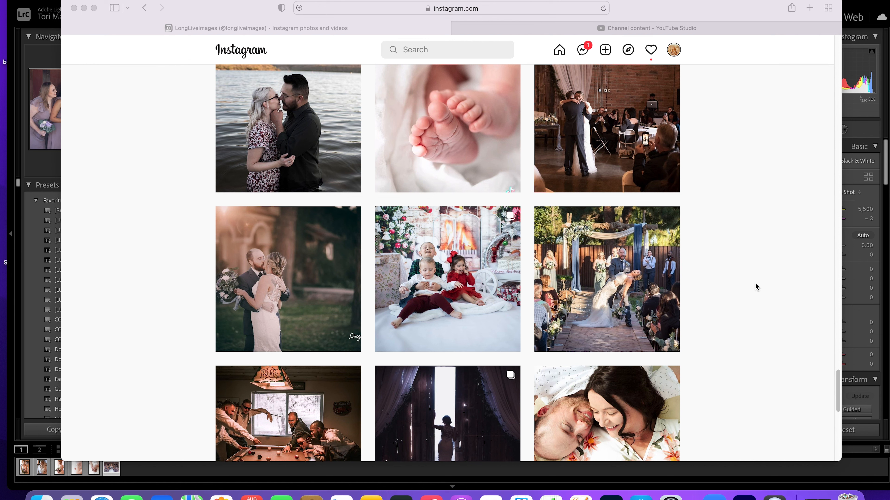
scroll(755, 283, "down", 4)
scroll(755, 283, "down", 7)
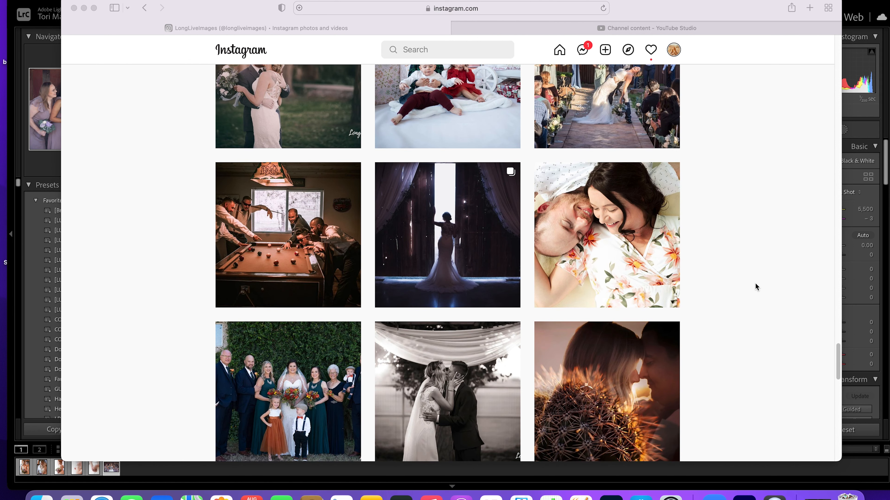
scroll(755, 283, "down", 9)
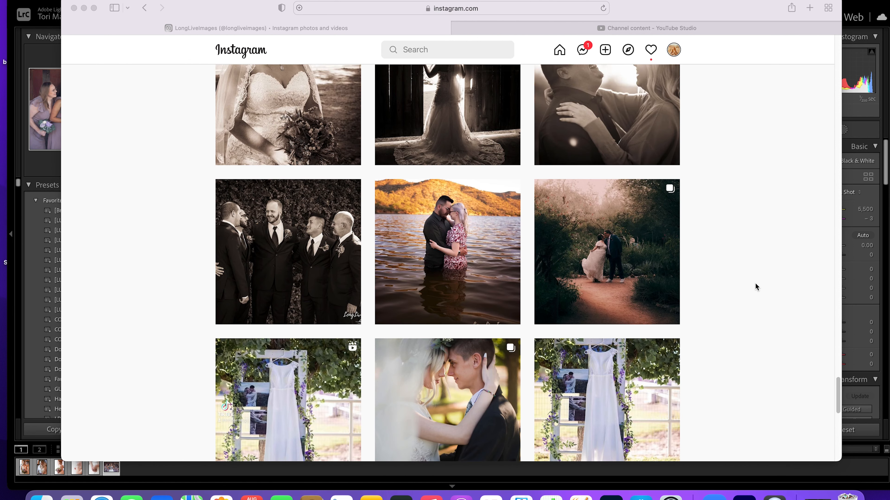
scroll(755, 283, "down", 5)
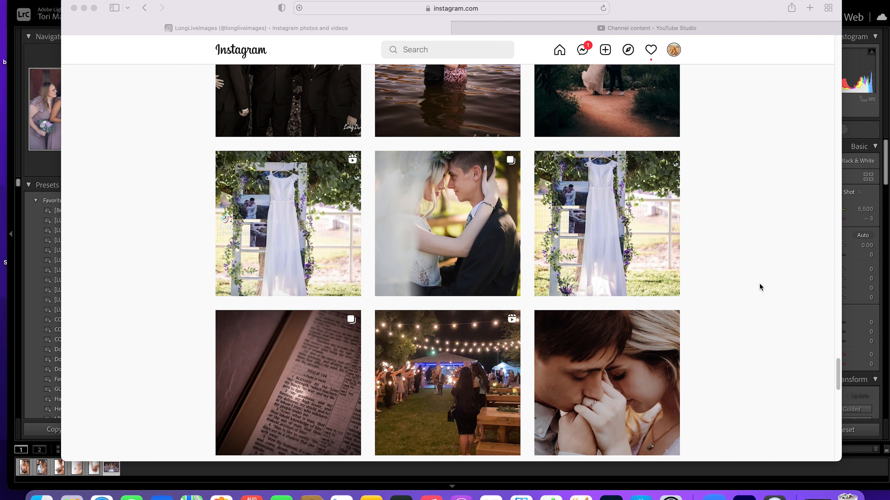
- Switch to Lightroom Classic and crop the bridal party photo to 16 x 9, reframing it to keep slightly more of the top
left_click(85, 8)
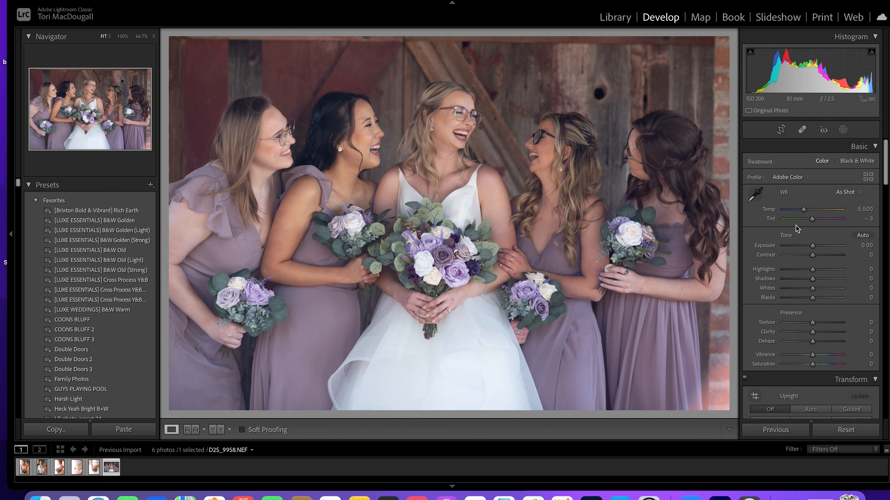
left_click(781, 129)
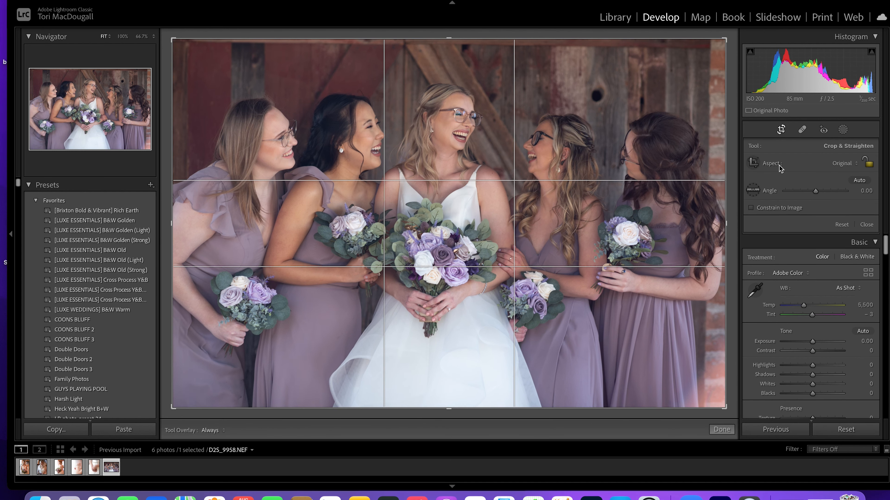
left_click(841, 164)
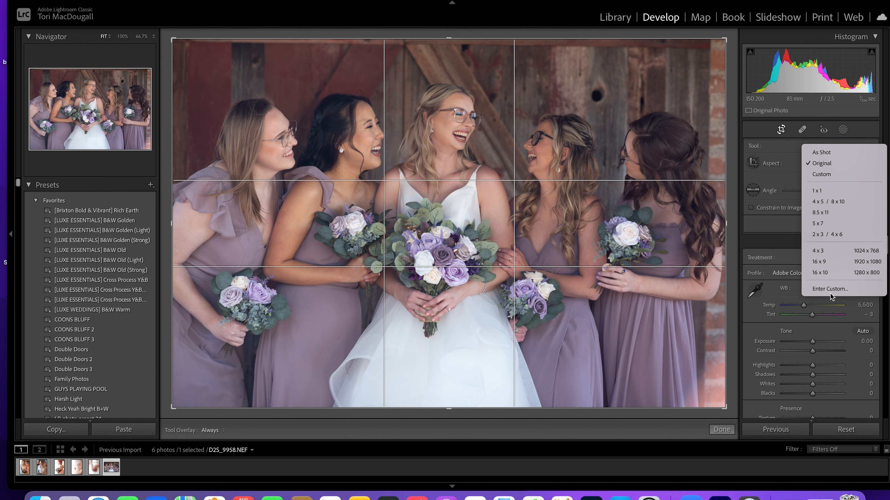
left_click(833, 263)
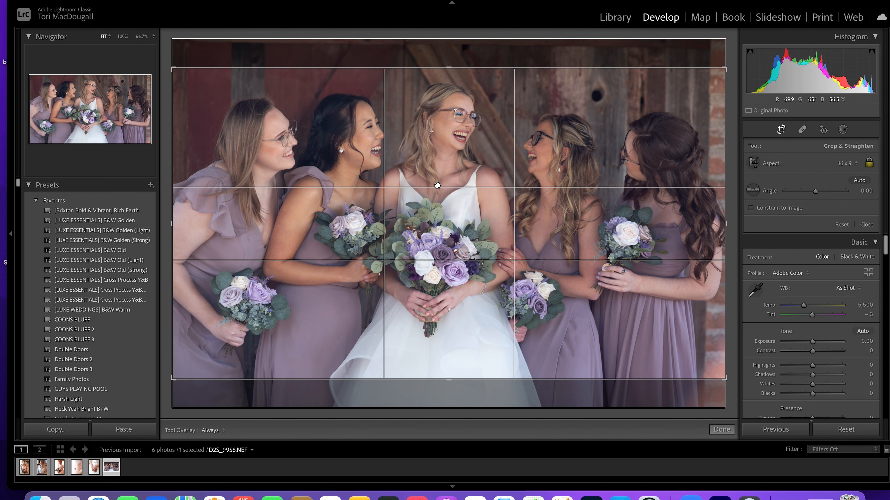
left_click_drag(438, 185, 436, 193)
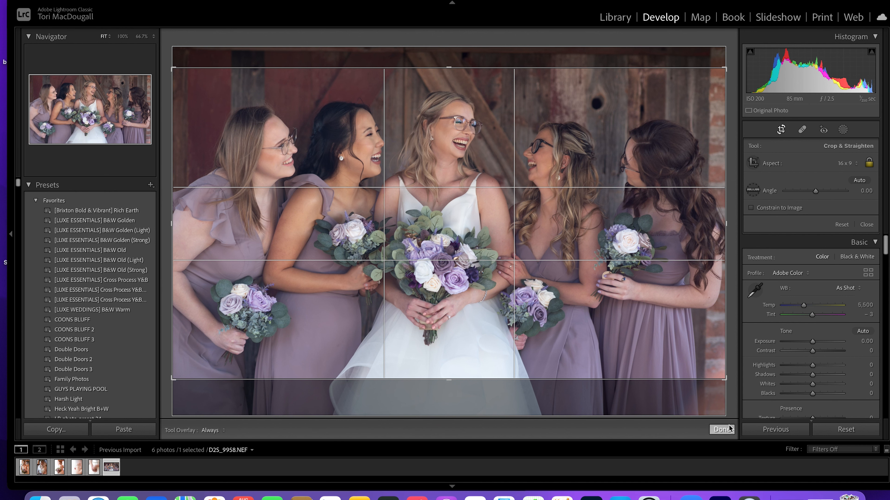
left_click(721, 429)
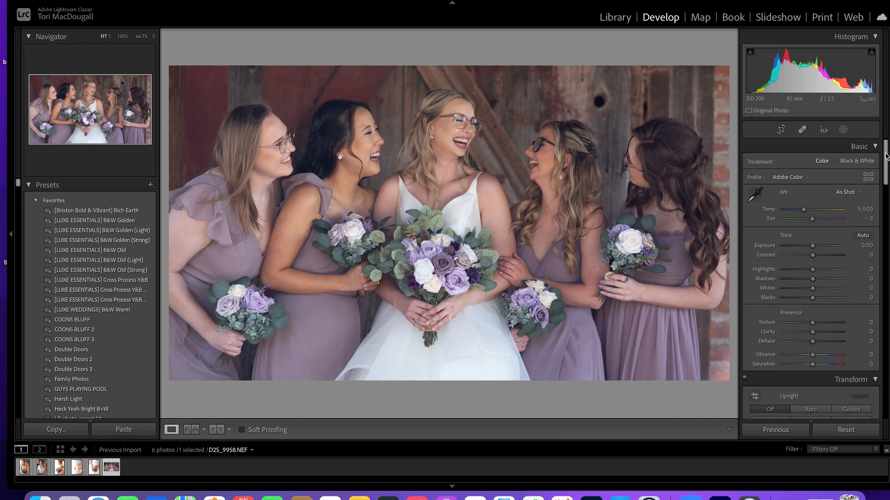
- Apply the Auto Upright transform to correct the photo's perspective
left_click_drag(885, 156, 887, 186)
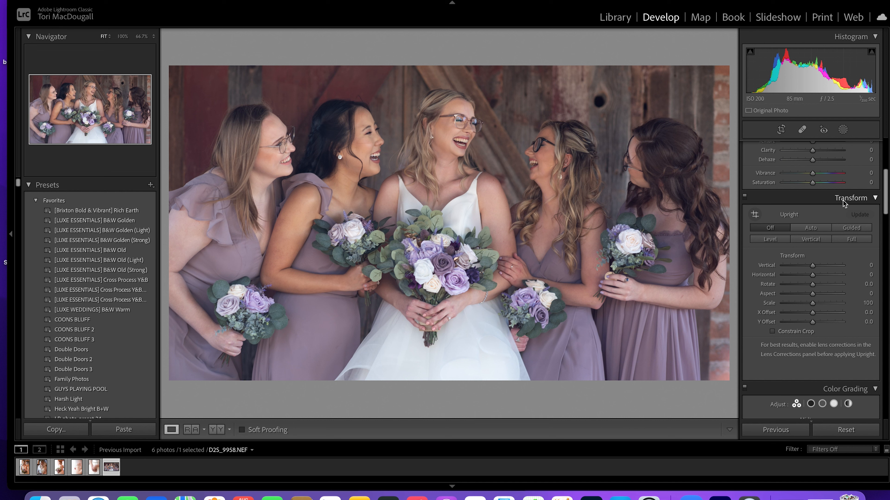
left_click(851, 199)
left_click(852, 199)
left_click(817, 229)
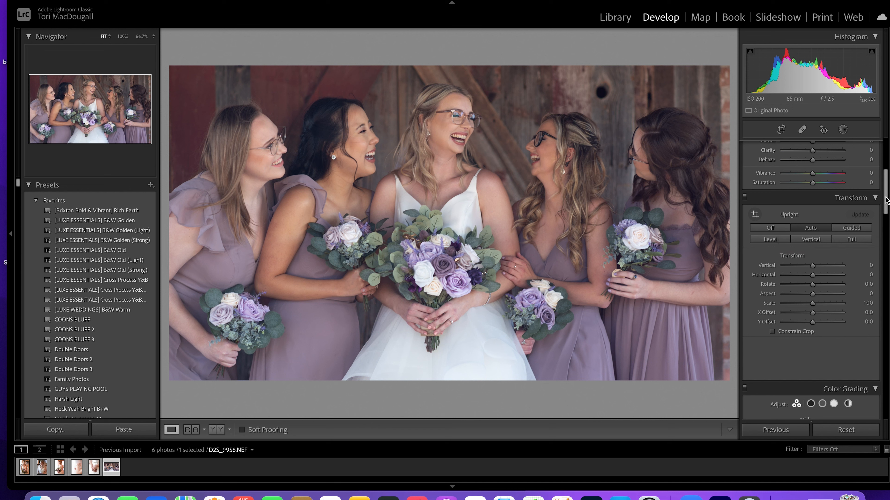
- Set the photo's Contrast to +26, Highlights to −50 and Shadows to +22
left_click_drag(886, 199, 886, 158)
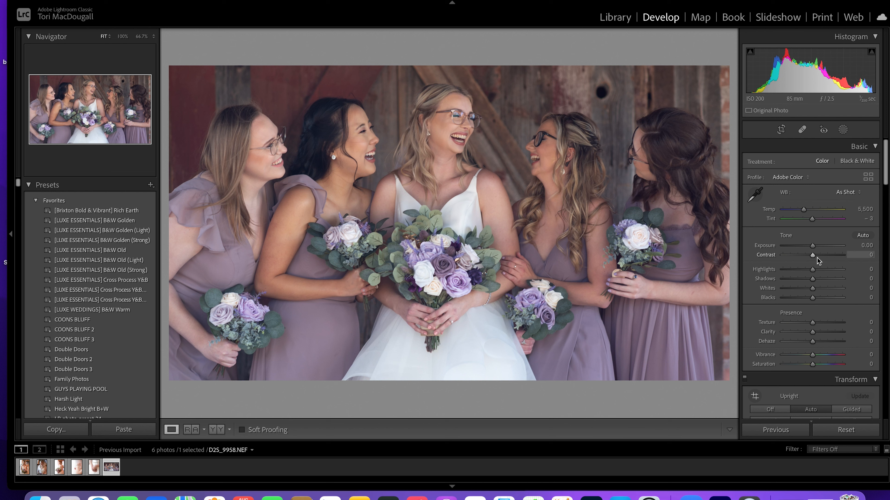
left_click_drag(813, 258, 799, 273)
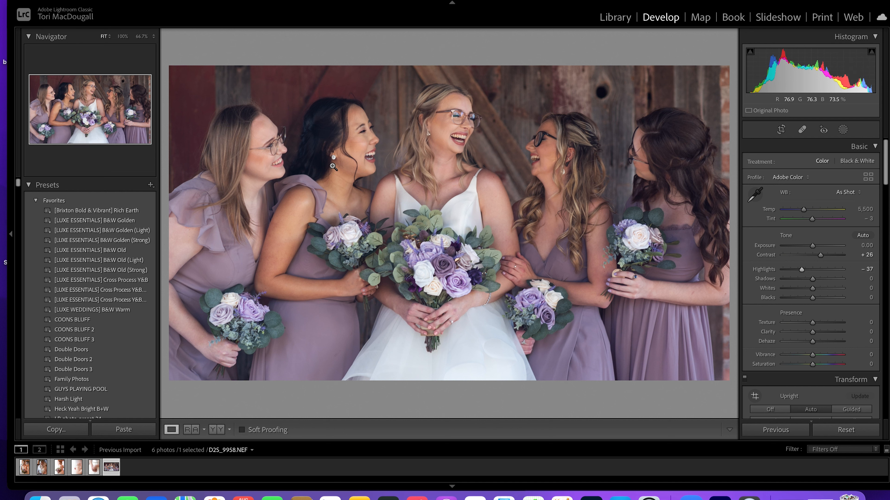
left_click_drag(803, 270, 798, 272)
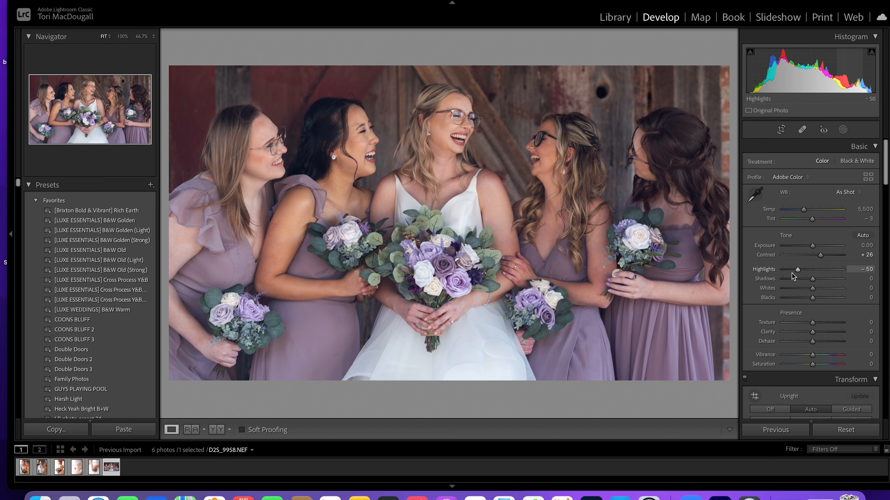
scroll(828, 287, "up", 10)
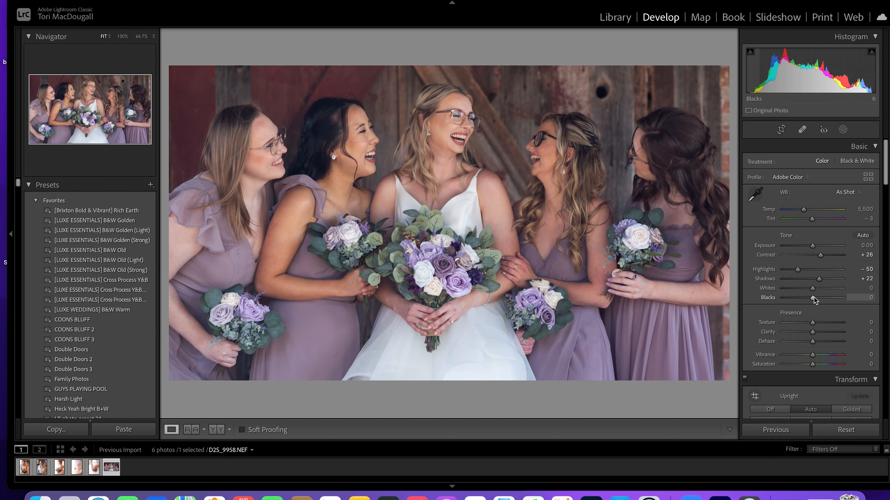
- Set the photo's Blacks to −30, Clarity to +14 and Exposure to +0.30
left_click_drag(812, 298, 807, 299)
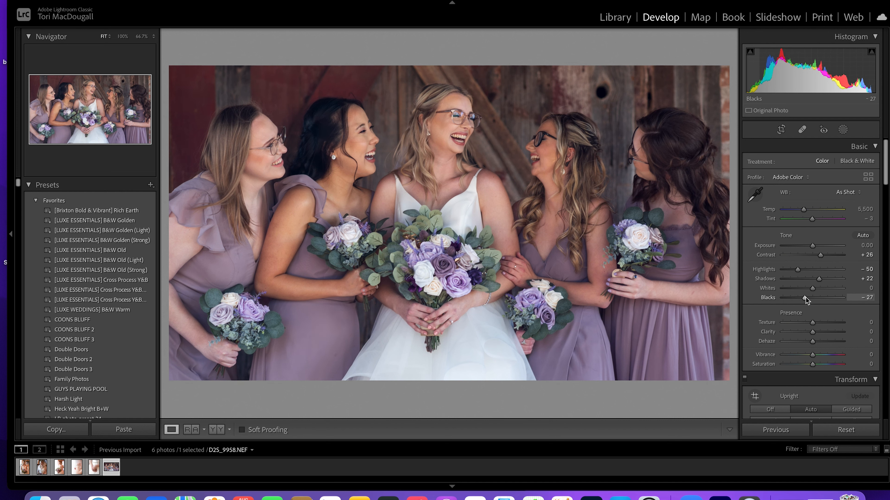
scroll(814, 297, "down", 3)
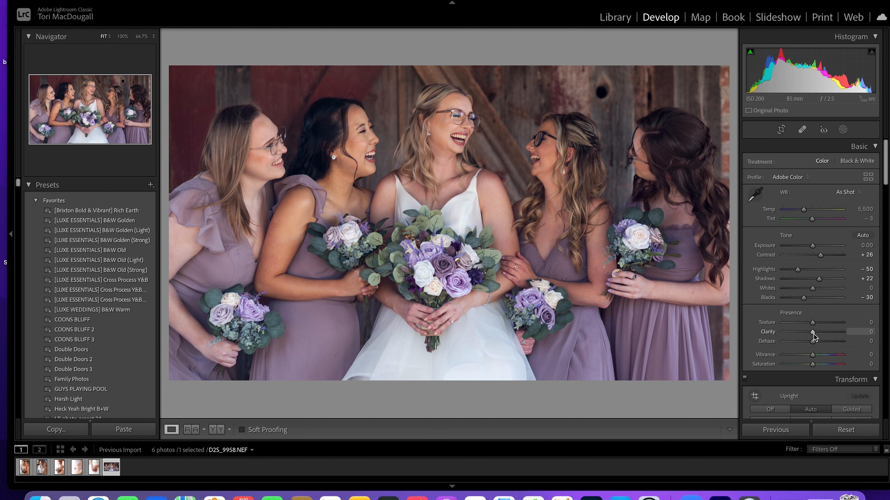
left_click_drag(813, 331, 818, 333)
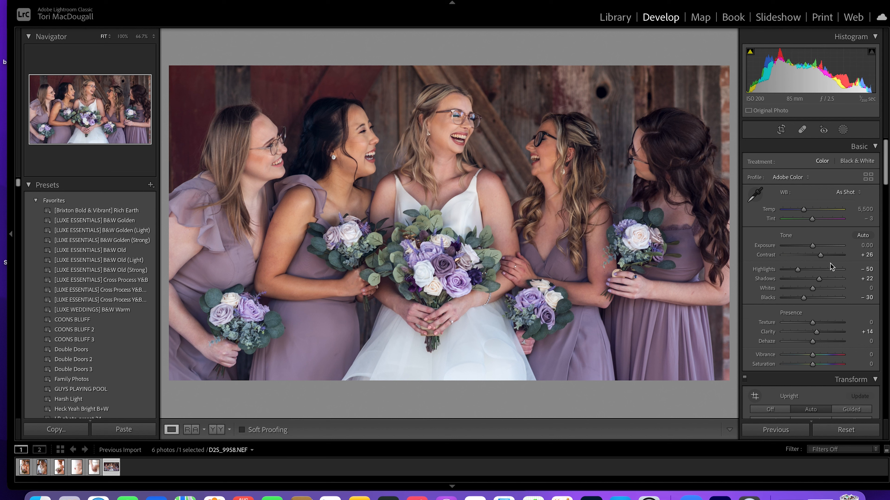
left_click_drag(812, 245, 814, 245)
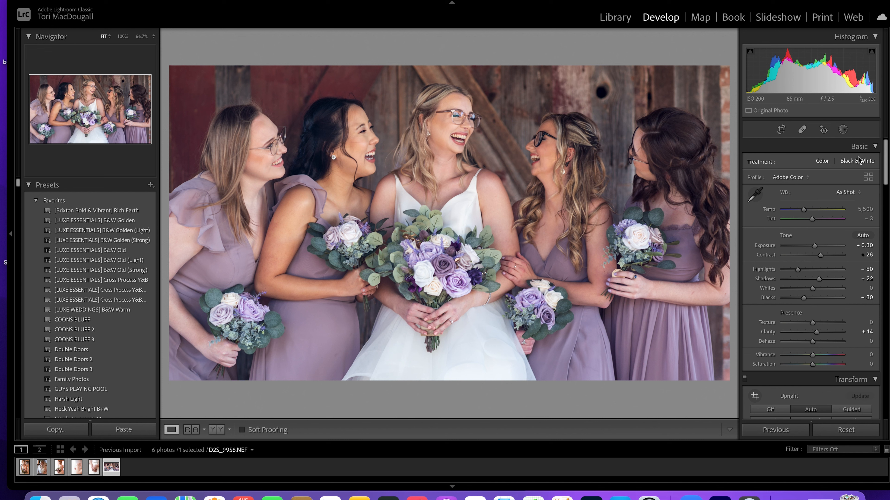
- Create a brush mask and paint over the bride's bouquet with a size 11 brush
left_click(843, 130)
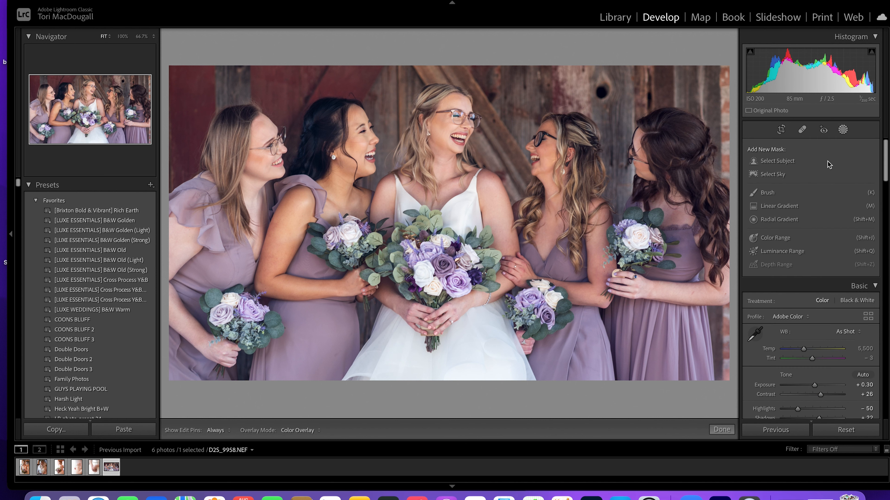
left_click(772, 193)
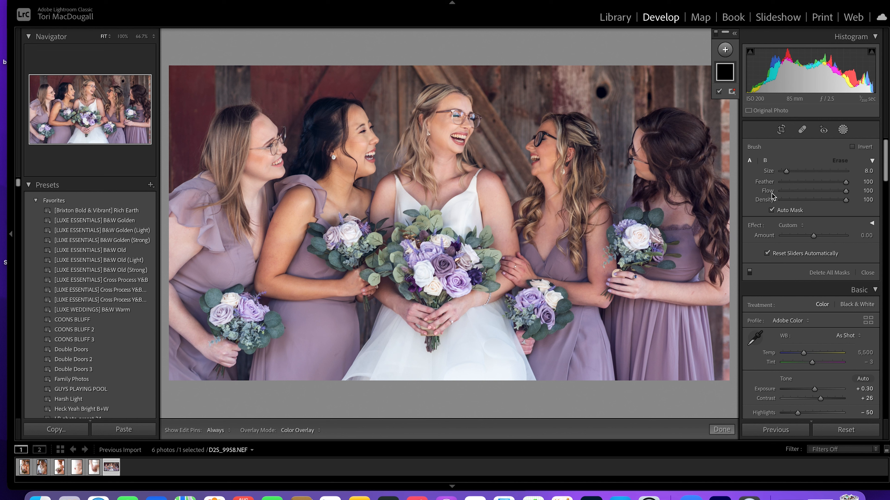
scroll(448, 259, "up", 3)
key("h")
mouse_move(448, 259)
left_mouse_down()
mouse_move(414, 259)
mouse_move(426, 279)
mouse_move(453, 254)
mouse_move(404, 257)
mouse_move(436, 273)
mouse_move(480, 252)
mouse_move(479, 270)
mouse_move(348, 239)
mouse_move(355, 254)
mouse_move(474, 258)
mouse_move(442, 277)
mouse_move(473, 259)
mouse_move(427, 244)
mouse_move(431, 235)
mouse_move(496, 255)
mouse_move(470, 291)
mouse_move(427, 300)
left_mouse_up()
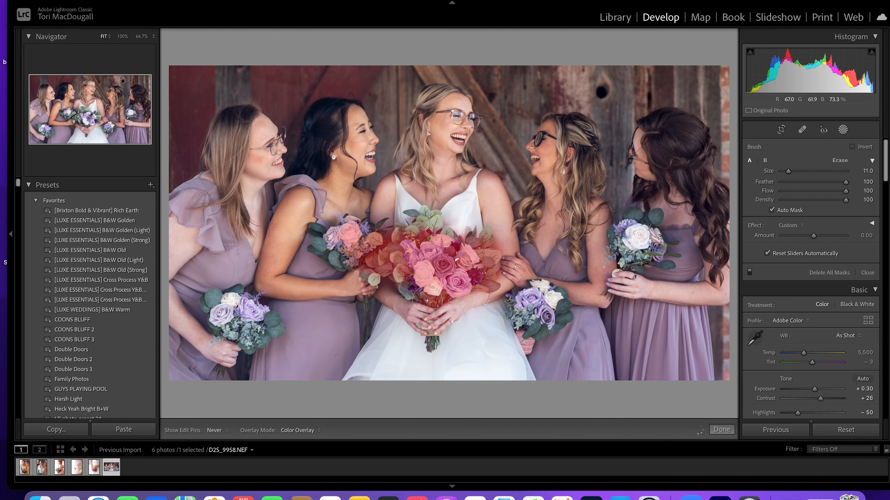
key("h")
- Set the bouquet mask's Clarity to 22 and its Highlights to −78
left_click(871, 224)
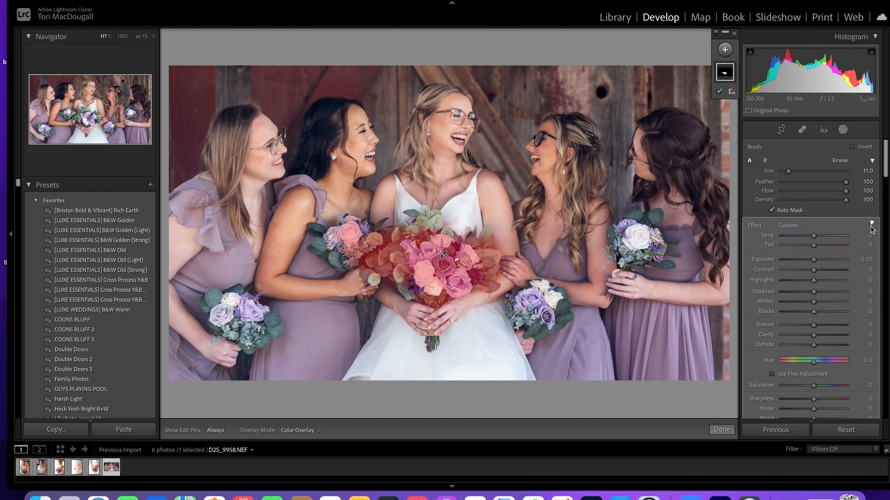
scroll(871, 230, "down", 3)
left_click_drag(814, 260, 820, 260)
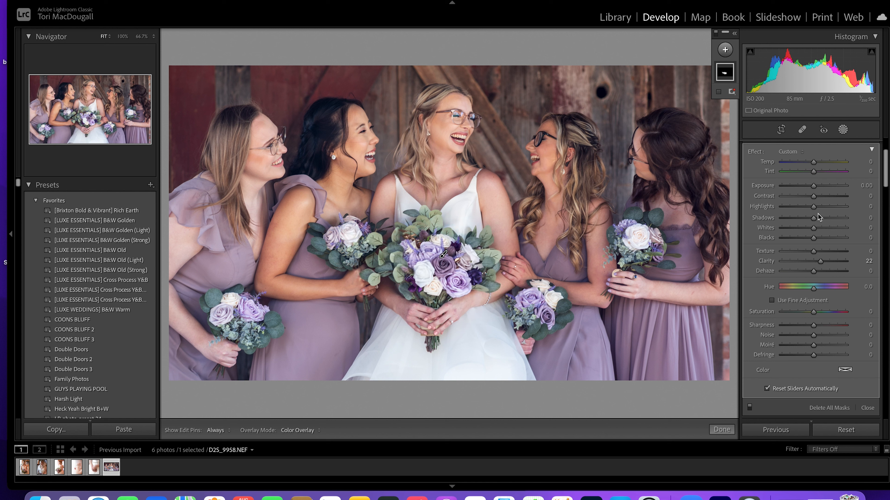
left_click_drag(814, 206, 797, 206)
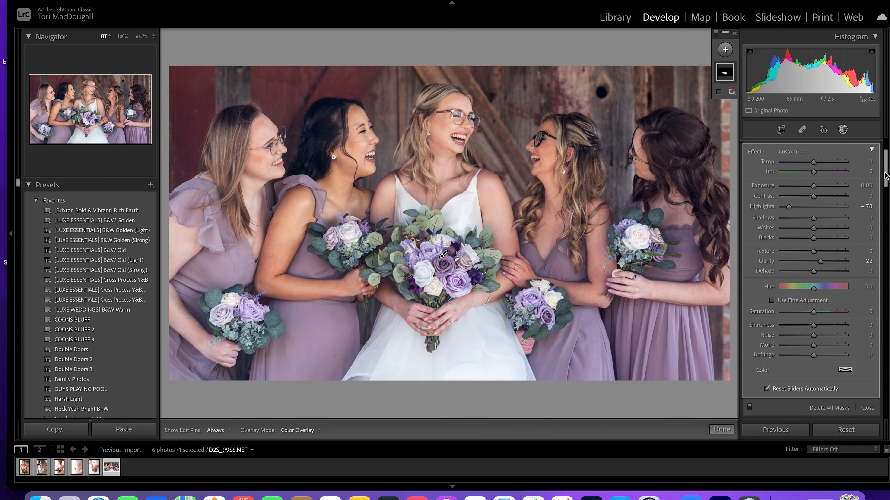
- Set the photo's Orange saturation to −19 and Red saturation to −12, raise the Red luminance slightly, and close masking
left_click_drag(886, 178, 888, 313)
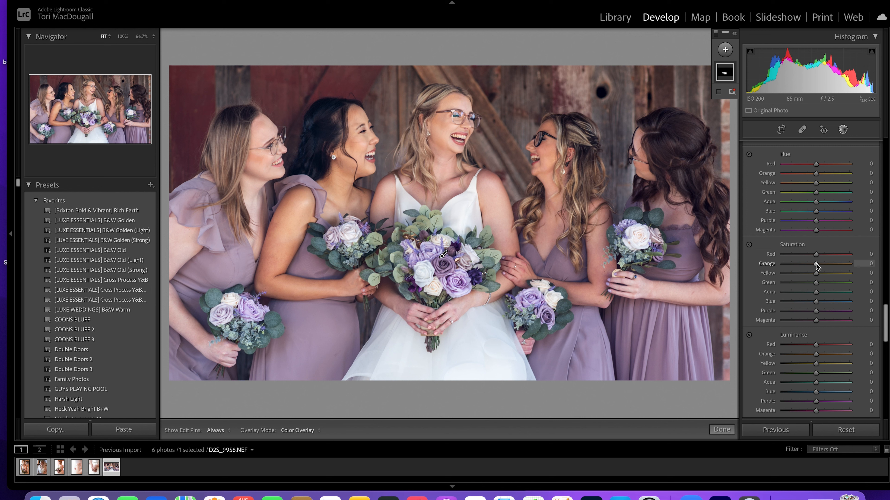
left_click_drag(817, 266, 810, 267)
left_click_drag(818, 254, 814, 255)
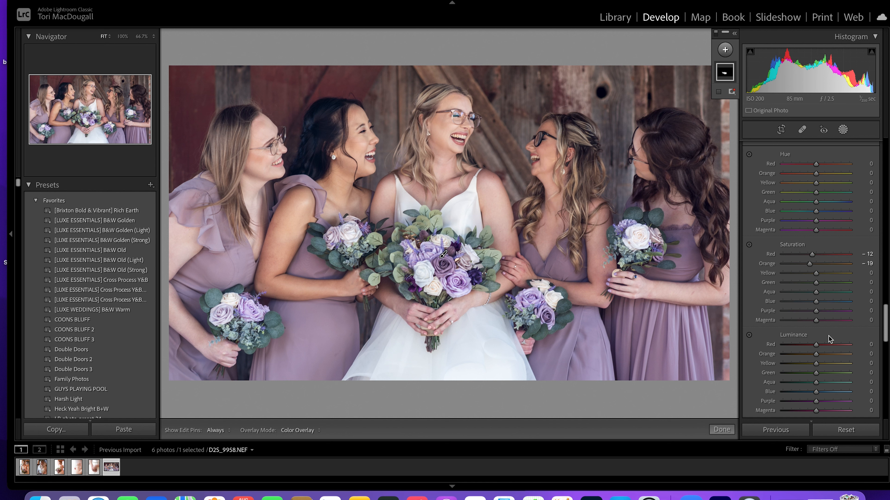
left_click_drag(816, 344, 819, 346)
scroll(886, 338, "up", 10)
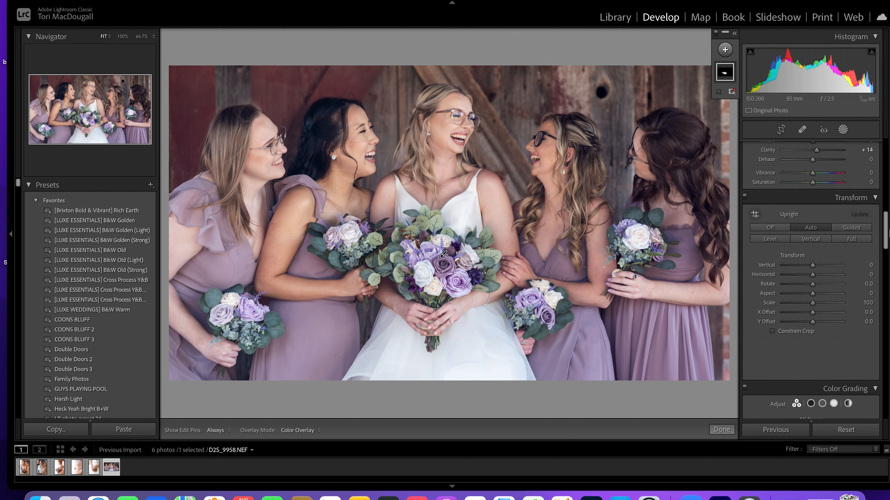
left_click(721, 430)
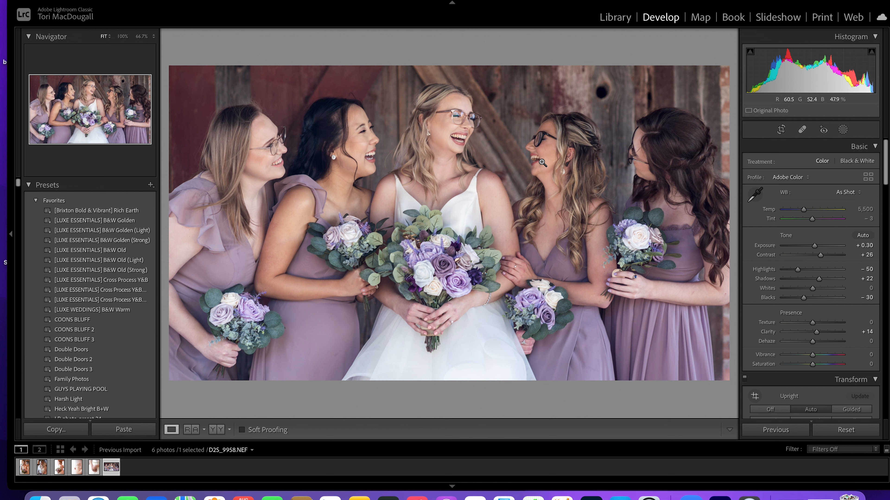
- Create a brush mask for the bride's teeth using the Luxe Portrait - Teeth Whiten effect
left_click(439, 126)
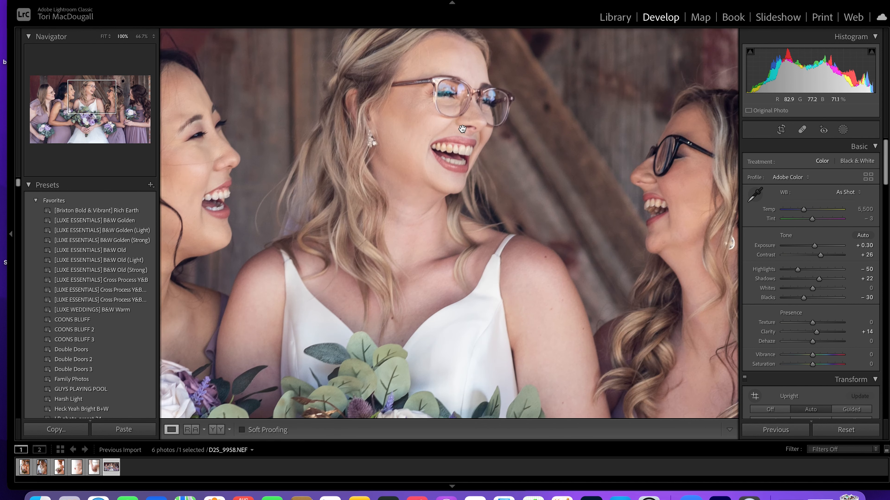
left_click_drag(461, 130, 487, 162)
left_click(843, 130)
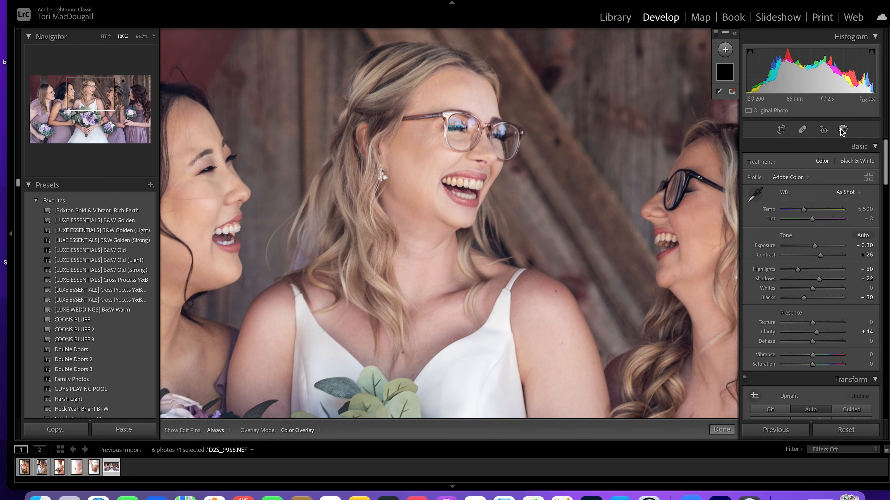
left_click(724, 49)
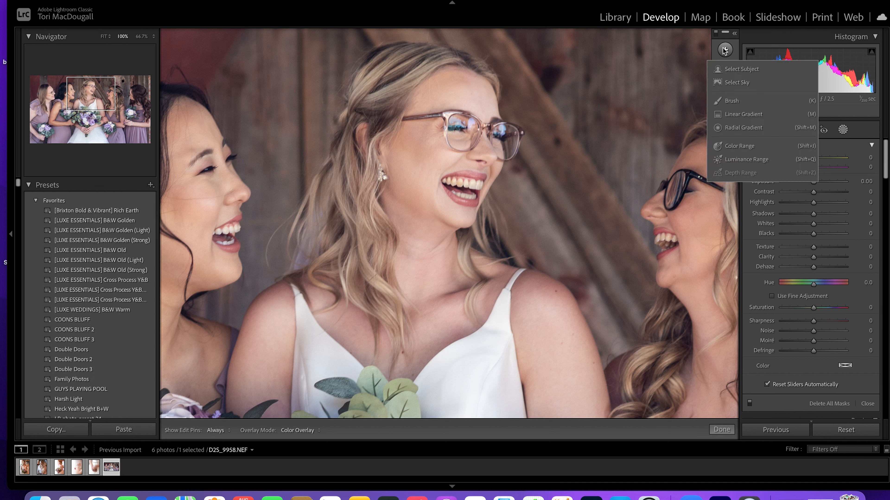
left_click(733, 101)
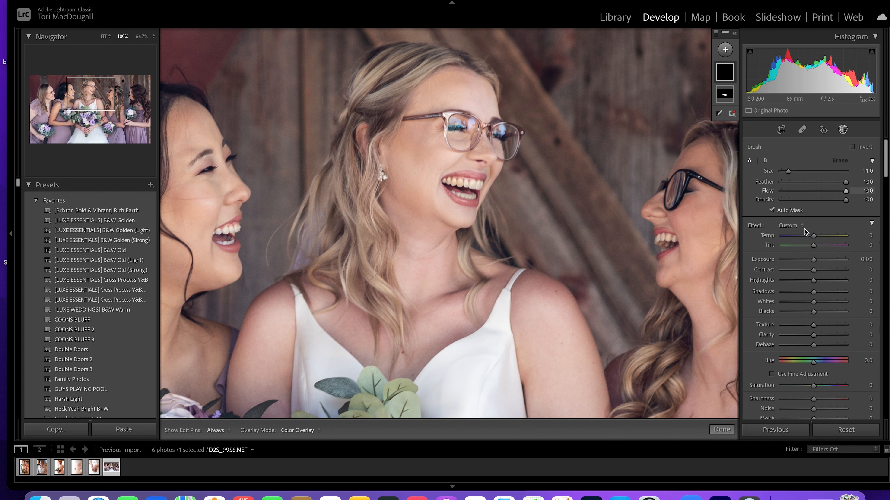
left_click(802, 226)
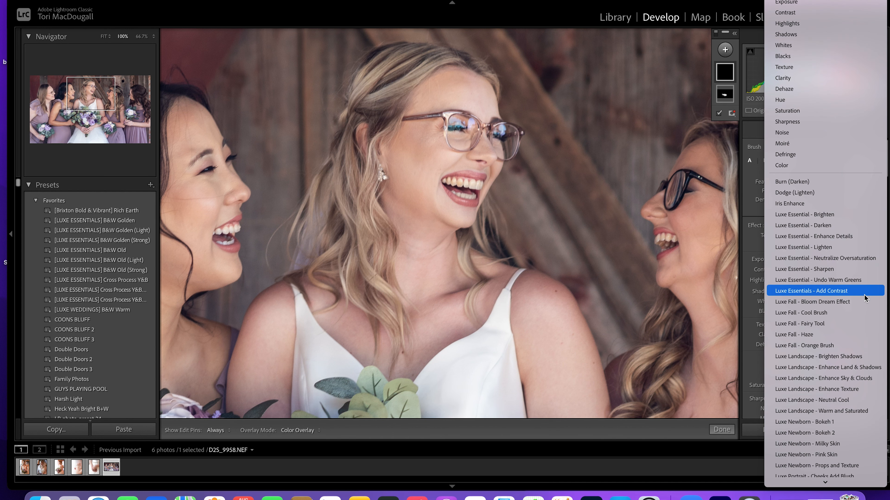
scroll(865, 297, "down", 5)
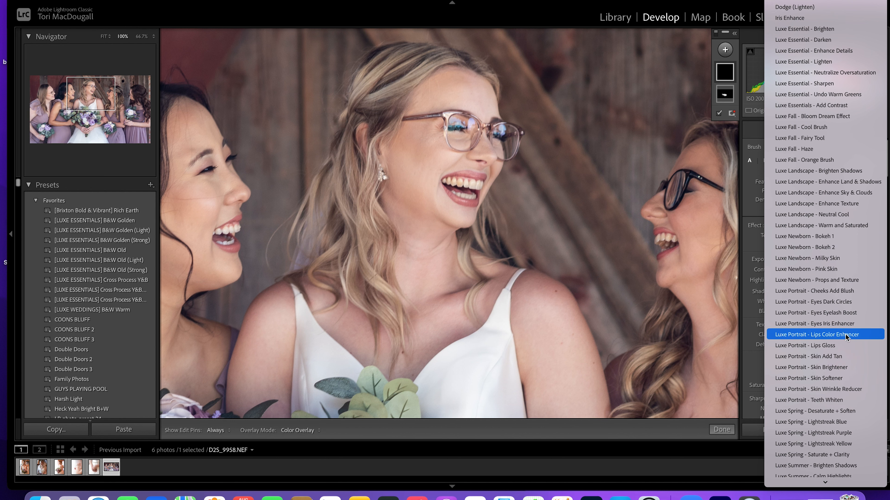
left_click(825, 403)
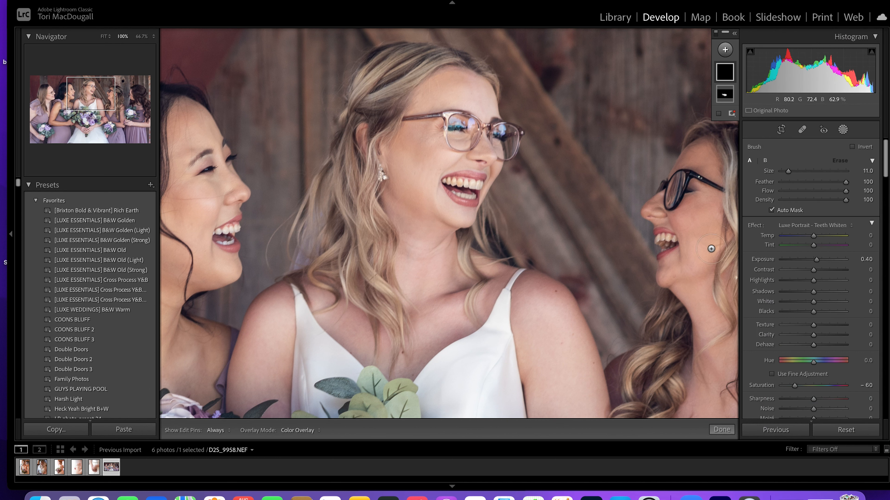
- Set the mask brush size to 2 and collapse the detailed brush and effect settings
scroll(501, 184, "down", 5)
scroll(501, 186, "down", 1)
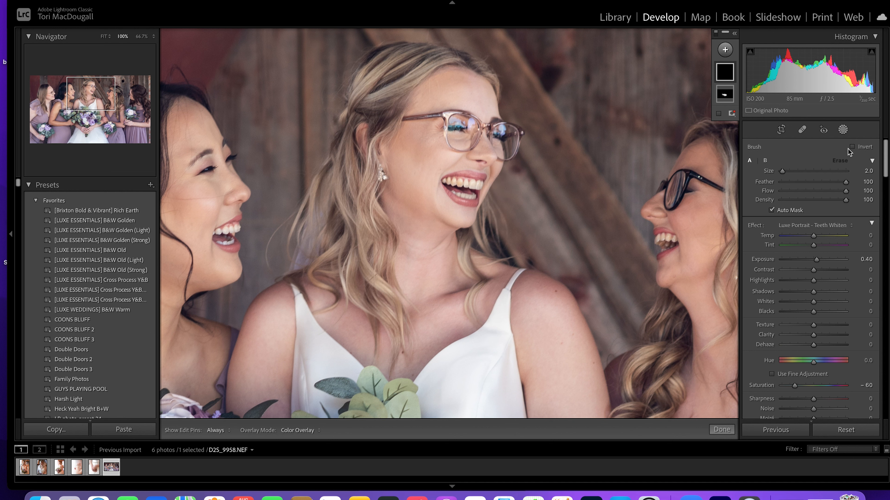
left_click(872, 161)
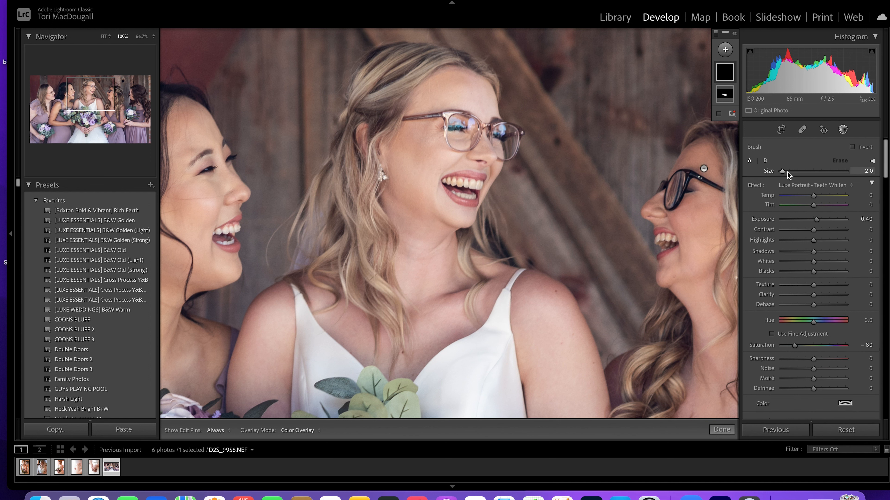
left_click(871, 183)
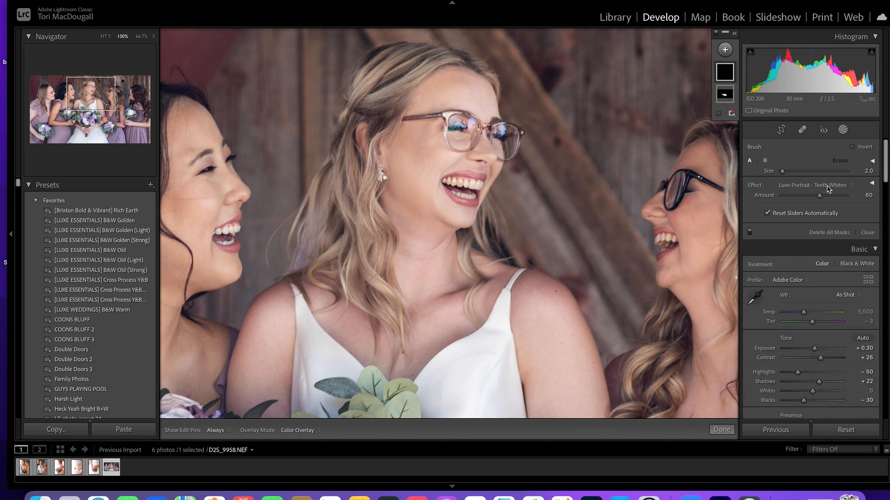
- Hide the edit pins, paint over the bride's teeth with the brush reduced to size 1, and set the effect amount to 70
key("h")
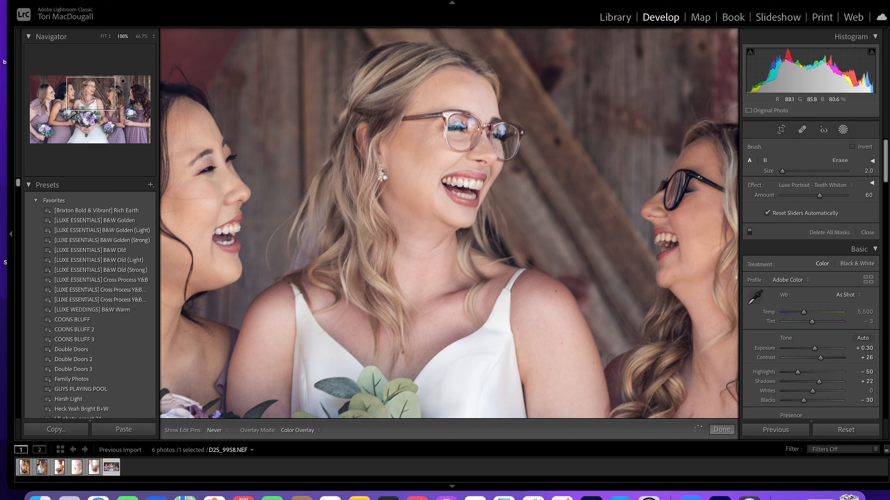
mouse_move(453, 184)
left_mouse_down()
mouse_move(477, 184)
mouse_move(459, 183)
left_mouse_up()
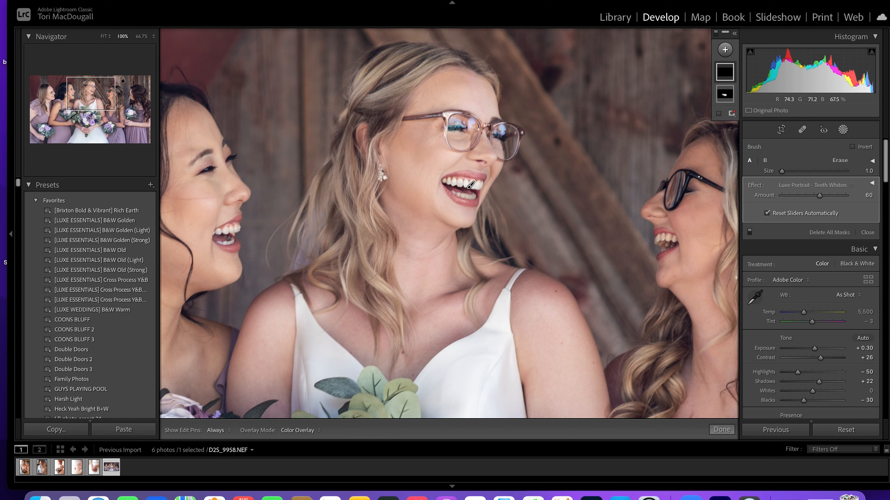
scroll(471, 185, "down", 2)
key("h")
scroll(471, 185, "up", 1)
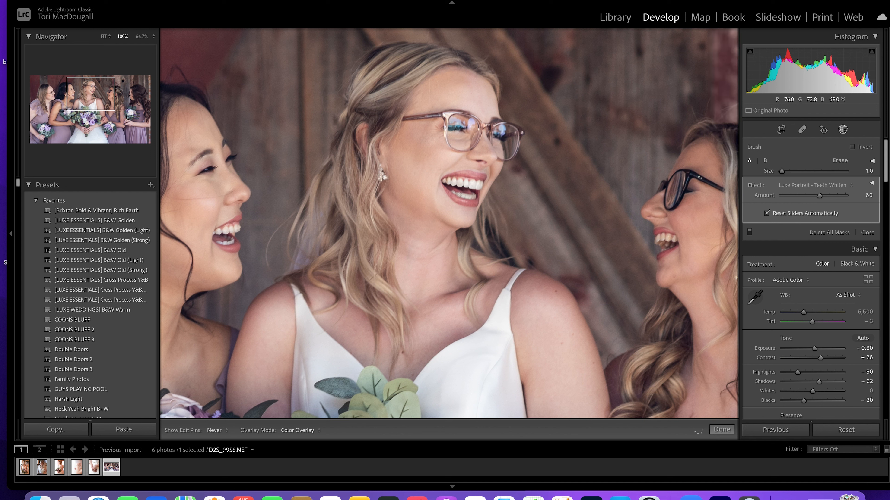
left_click(471, 197)
mouse_move(819, 195)
left_mouse_down()
mouse_move(852, 200)
mouse_move(825, 199)
left_mouse_up()
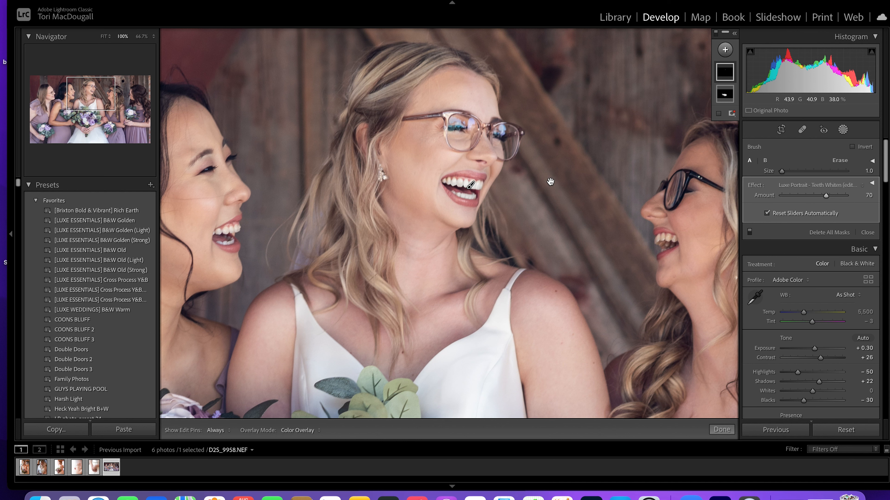
- Paint the whitening mask over the teeth of the bridesmaid in black glasses beside the bride with the size 1 brush
left_click_drag(694, 240, 473, 201)
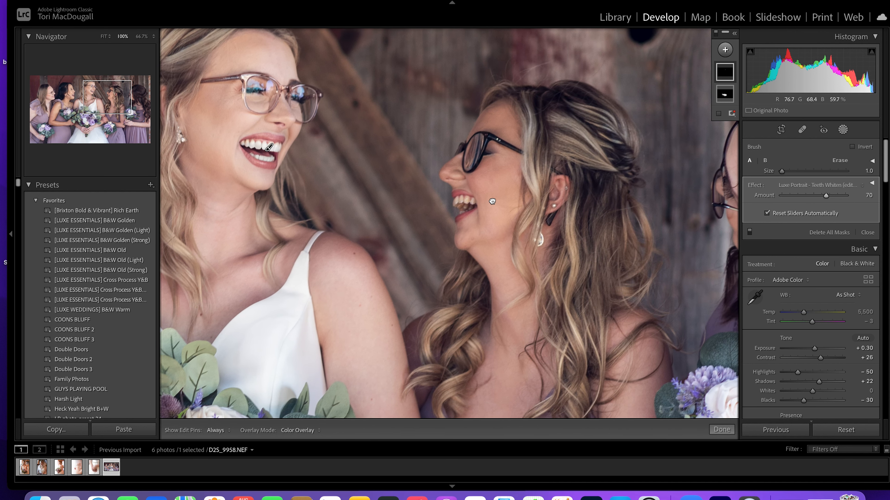
key("h")
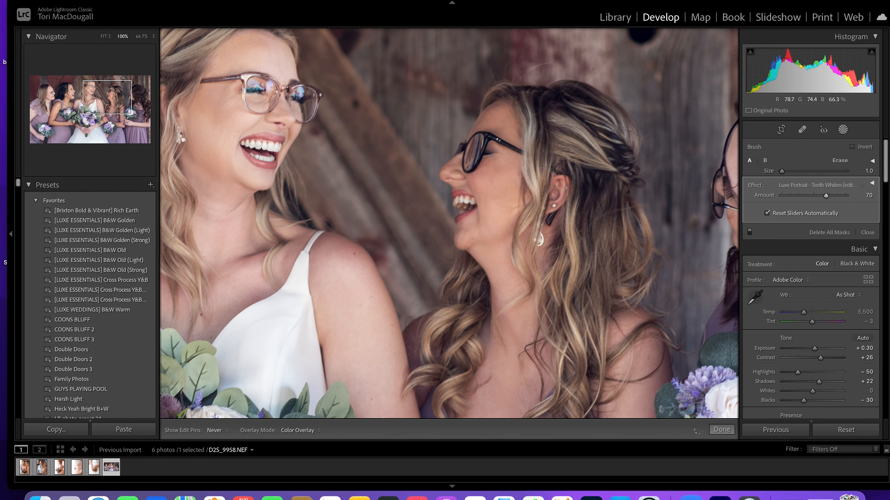
left_click_drag(458, 203, 461, 206)
key("h")
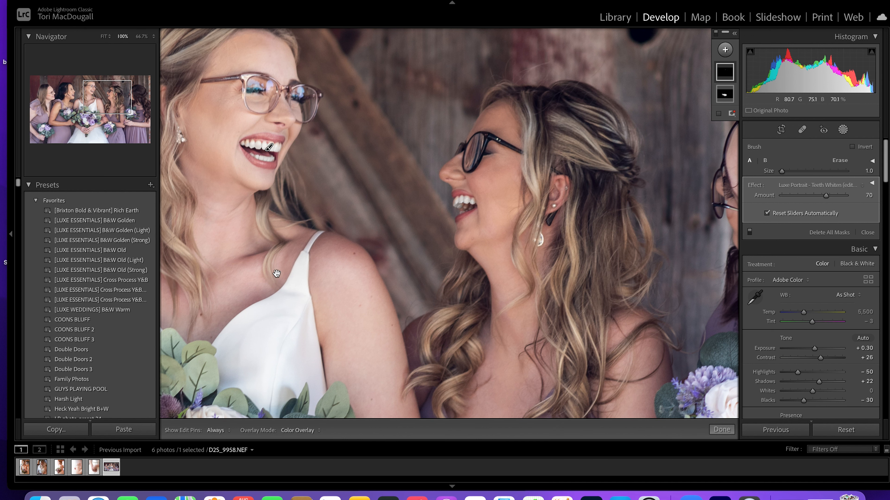
- Paint the whitening mask over the teeth of the dark-haired bridesmaid and the one behind her with a size 2 brush
left_click_drag(257, 268, 717, 259)
key("bracketright")
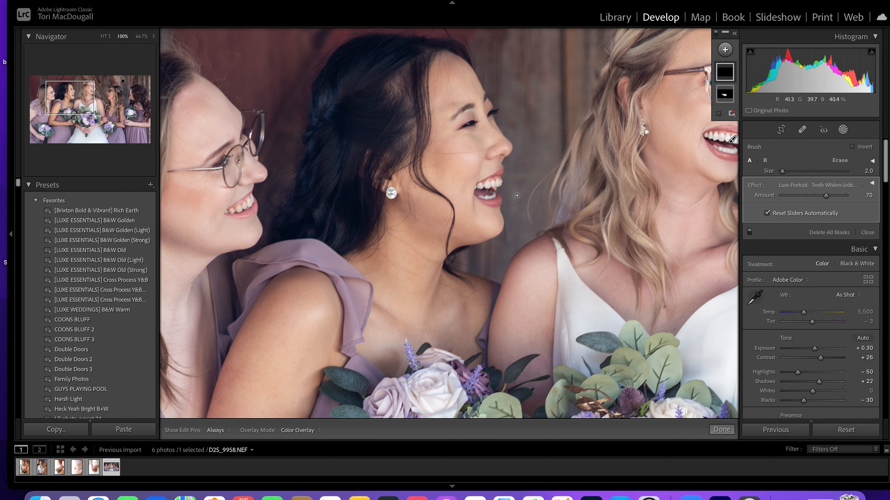
key("h")
key("h")
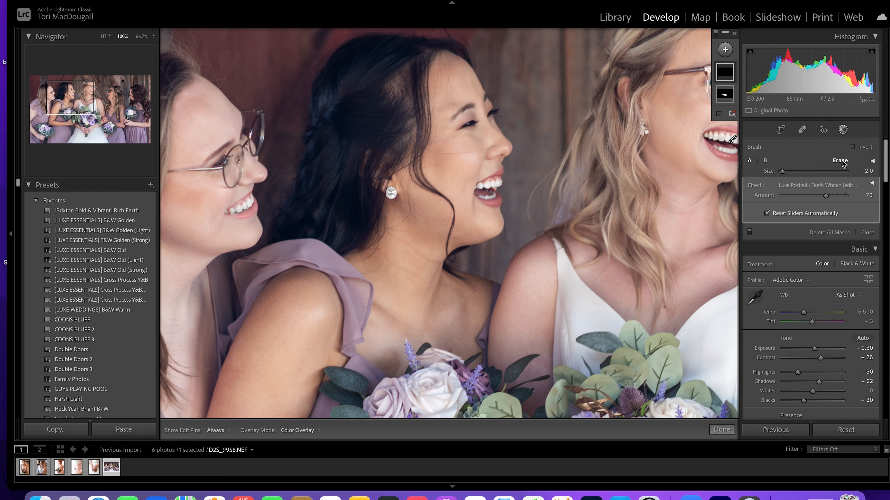
- Switch the teeth mask's brush to Erase at size 0.1, check the teeth without edit pins, and finish masking
key("bracketright")
left_click_drag(784, 171, 780, 171)
key("h")
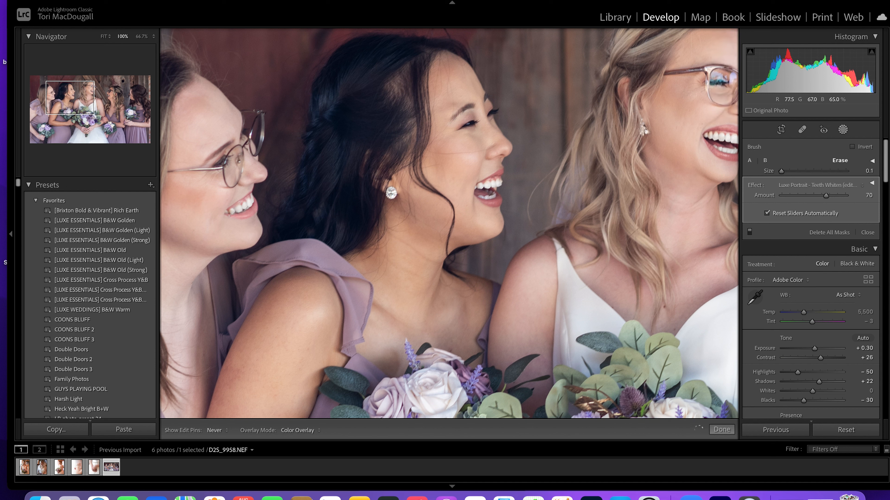
key("h")
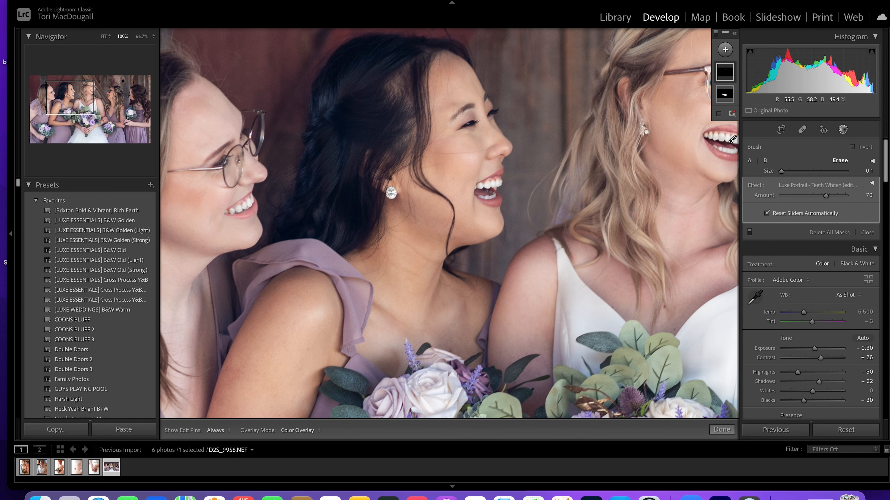
left_click(727, 434)
- Fit the whole photo in view, compare its before and after versions side by side, and return to the single view
left_click(640, 307)
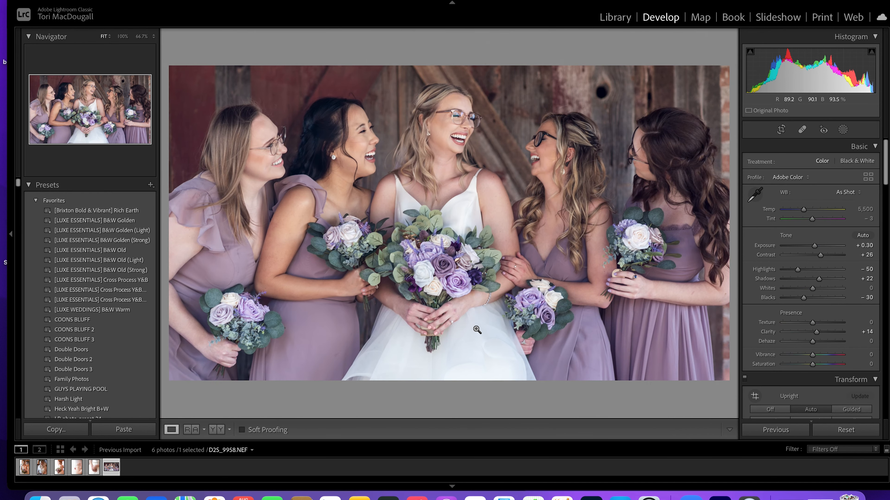
left_click(221, 430)
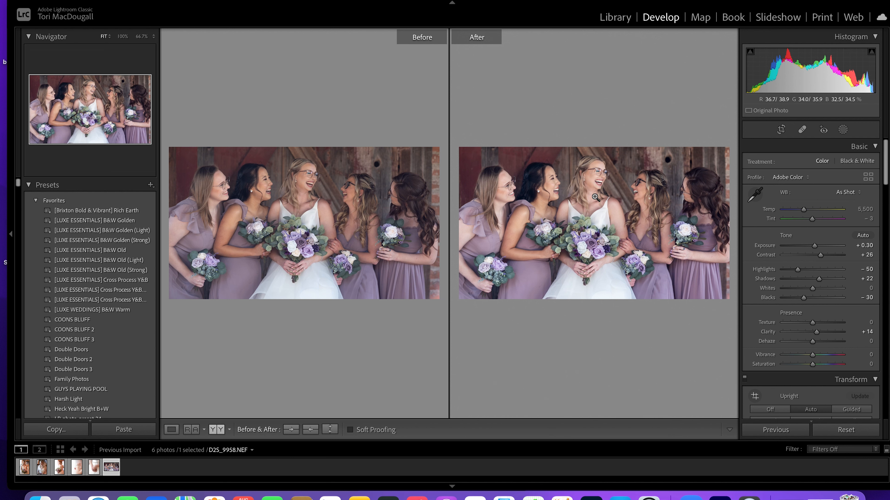
left_click(172, 430)
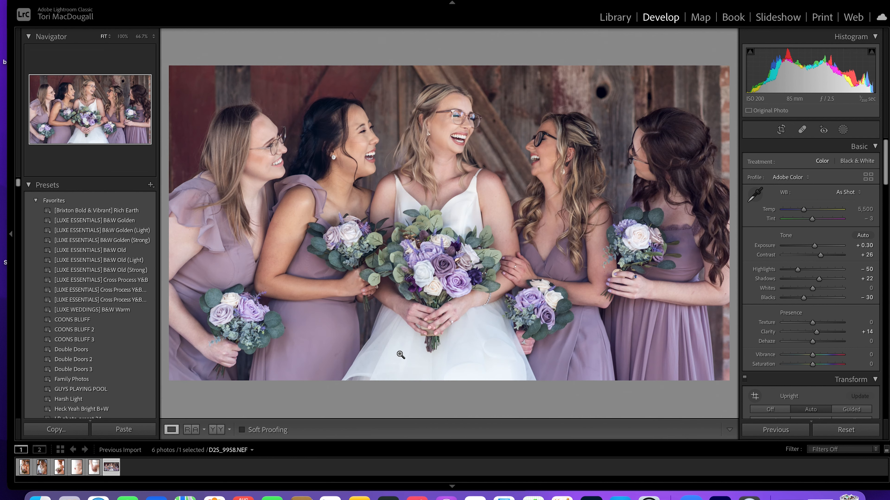